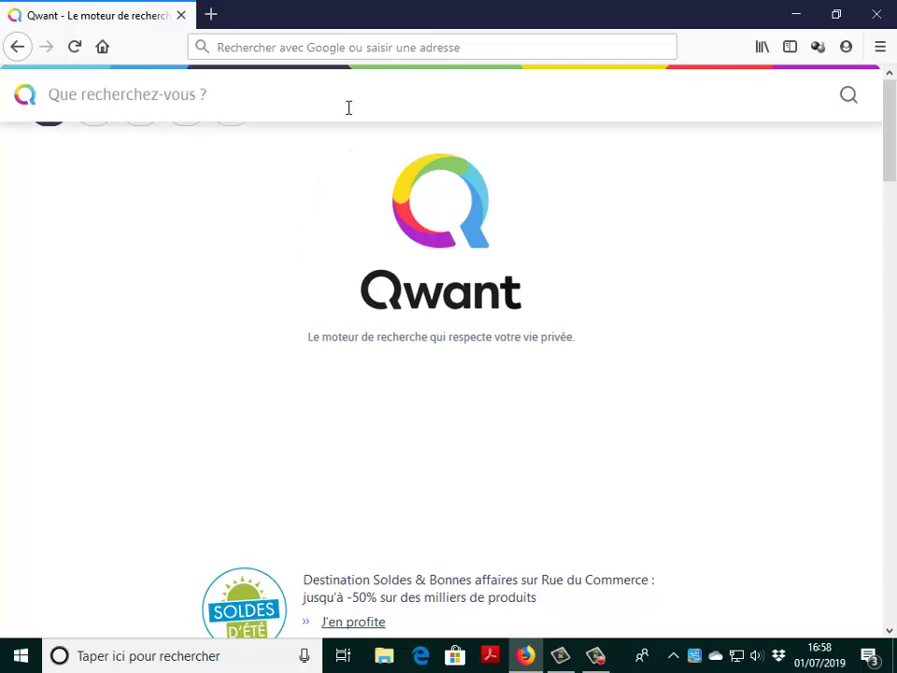
Open the Moodle site at gyuran.fr.
left_click(309, 51)
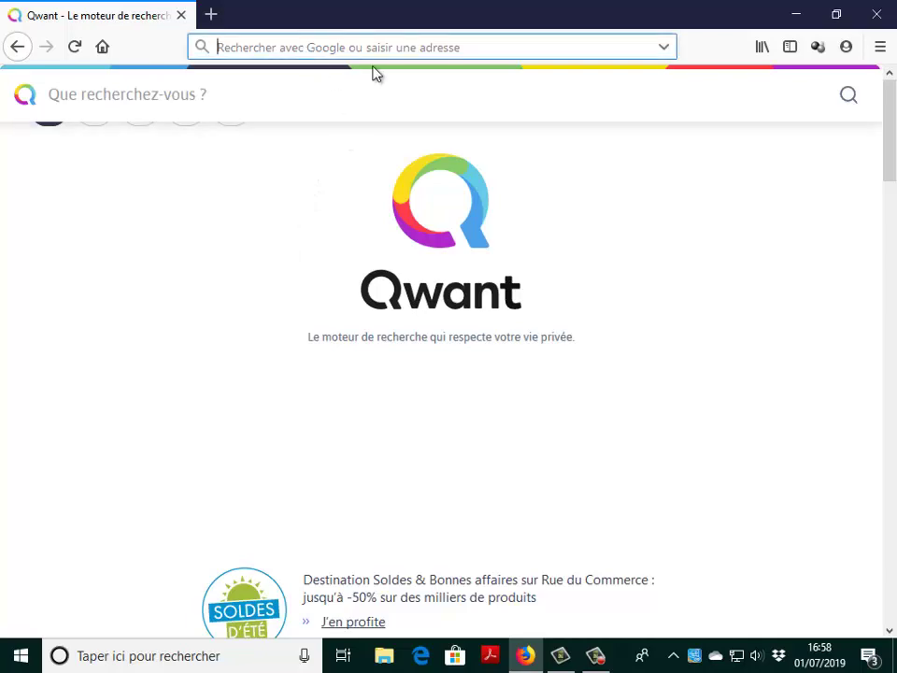
type("gyuran.fr/")
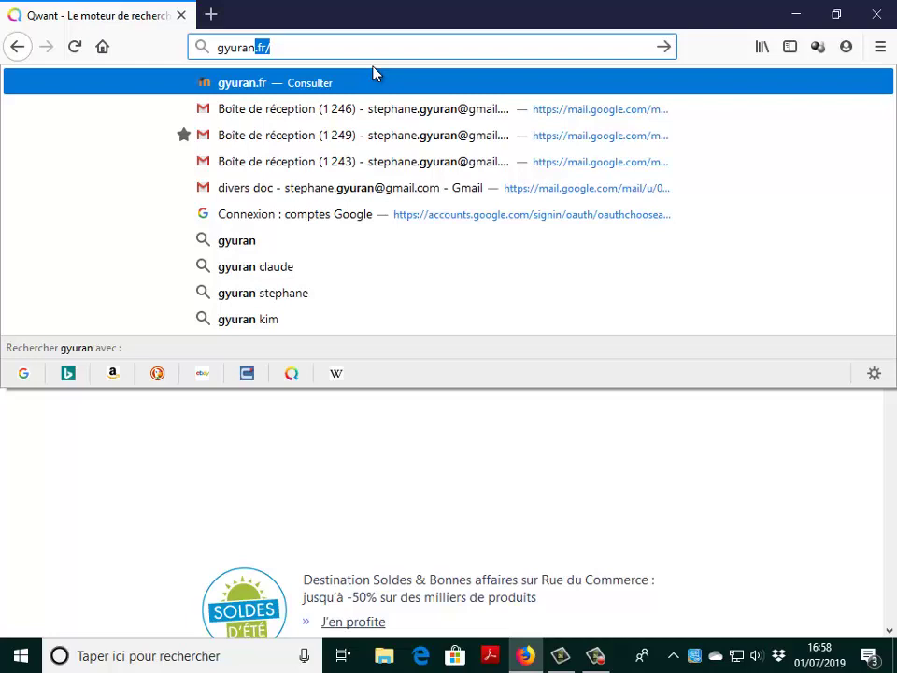
key("Return")
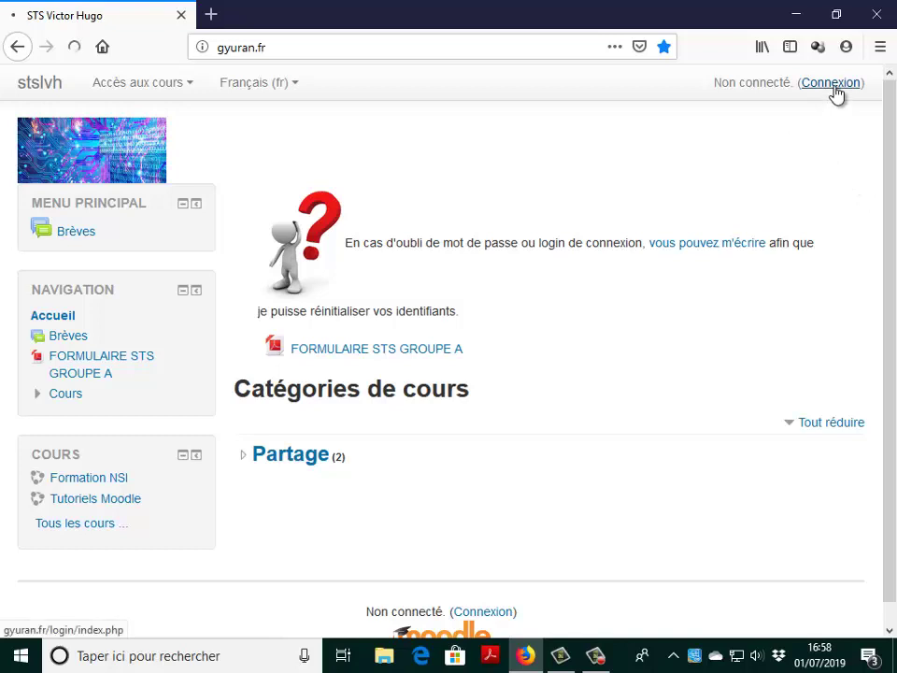
Log in to the site with the teacher account's username and password.
left_click(507, 335)
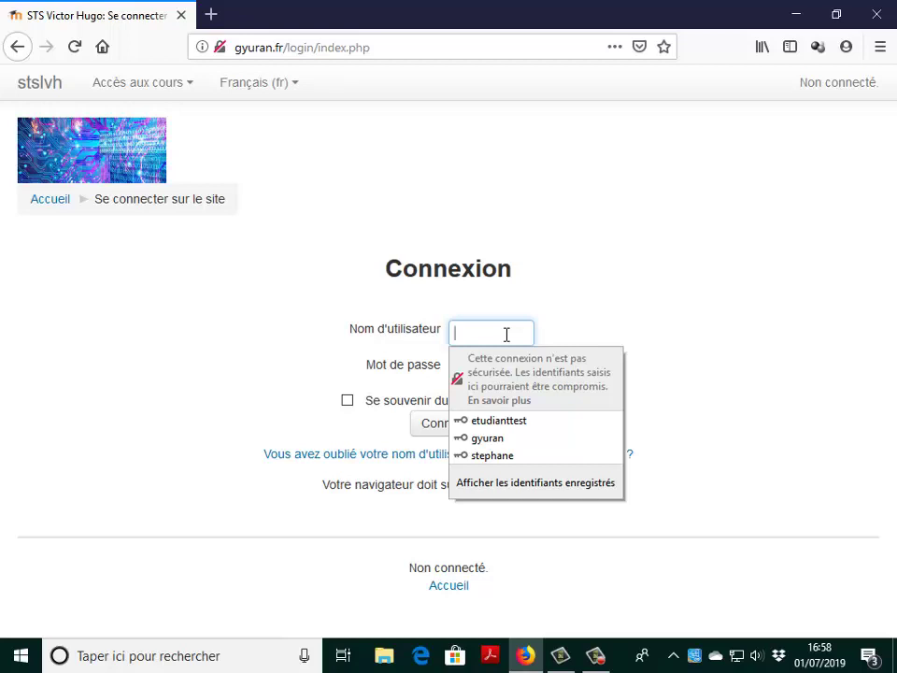
type("rof15")
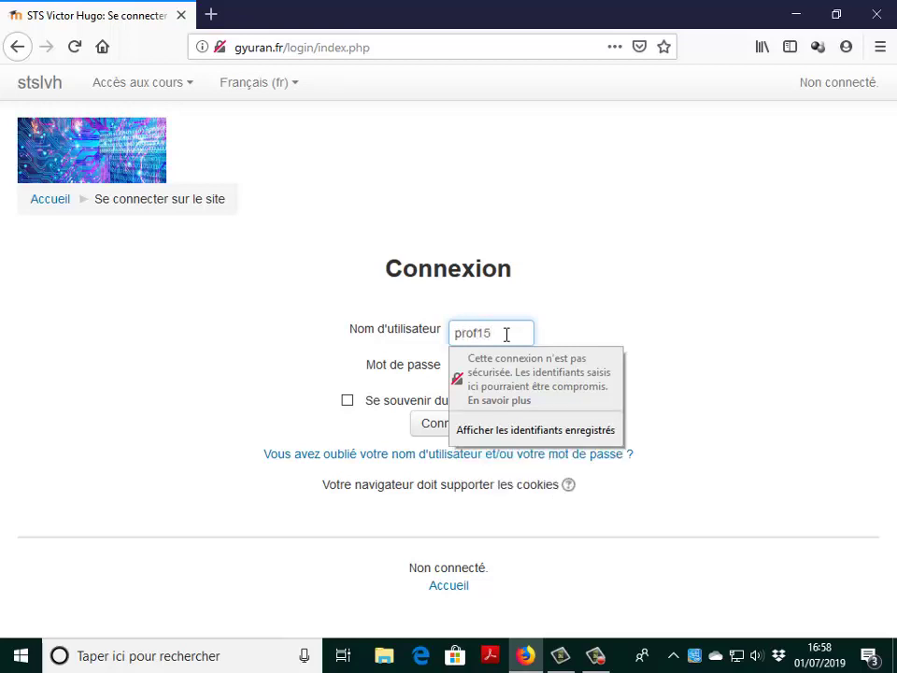
left_click(605, 300)
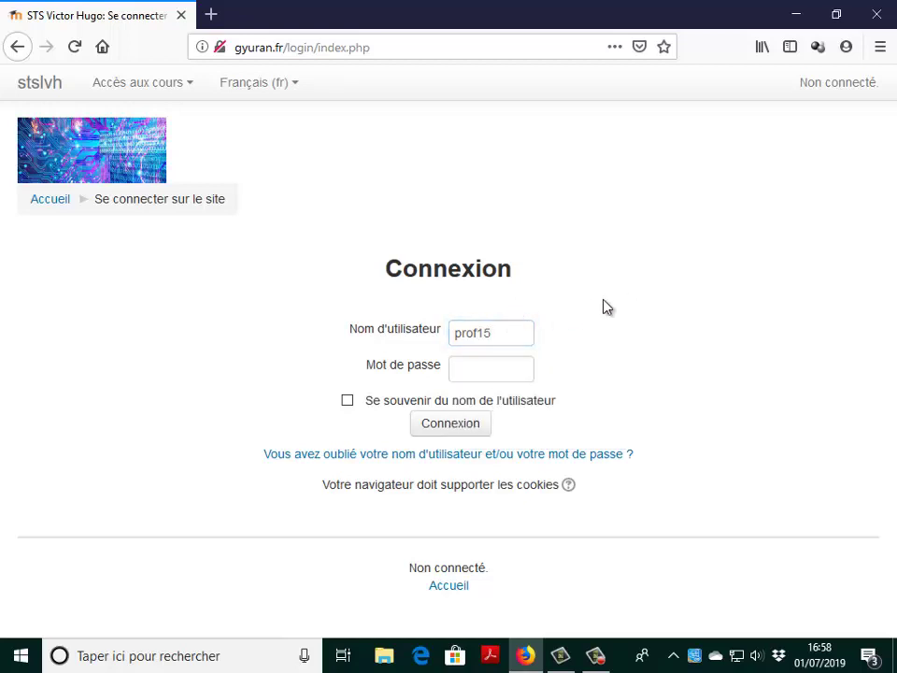
left_click(481, 368)
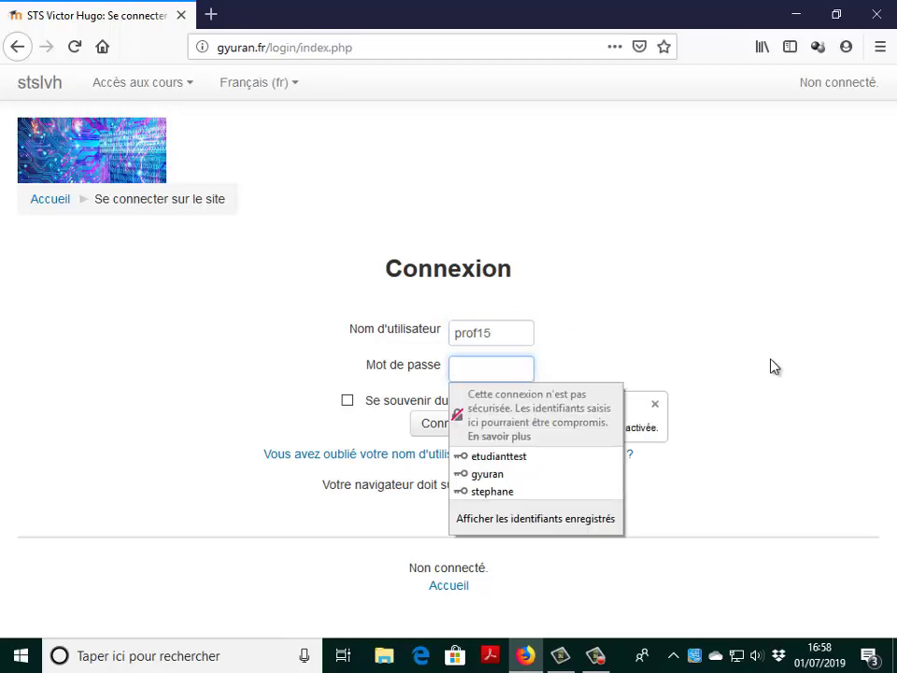
type("p")
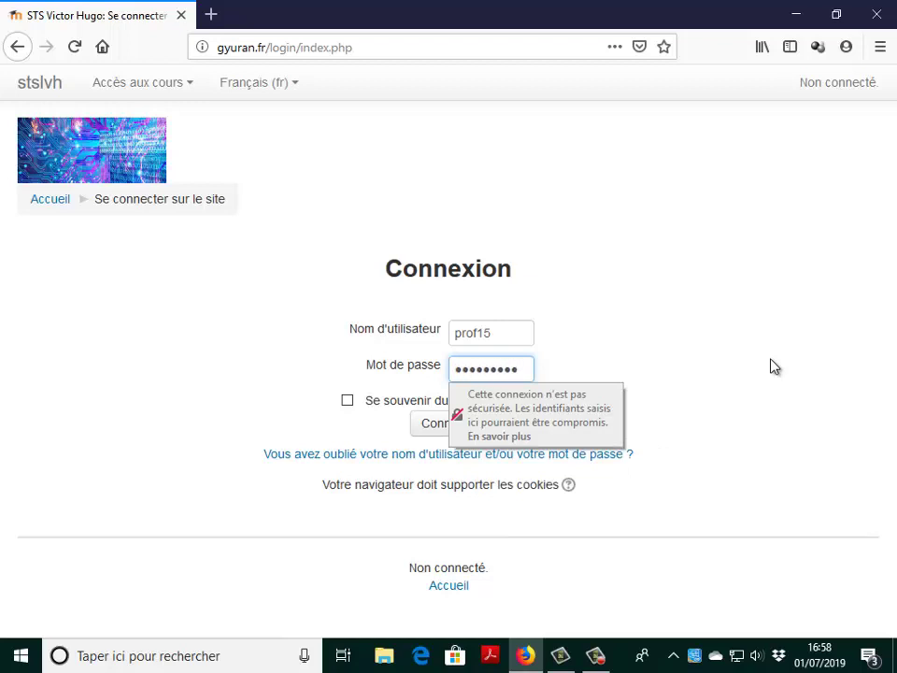
key("Return")
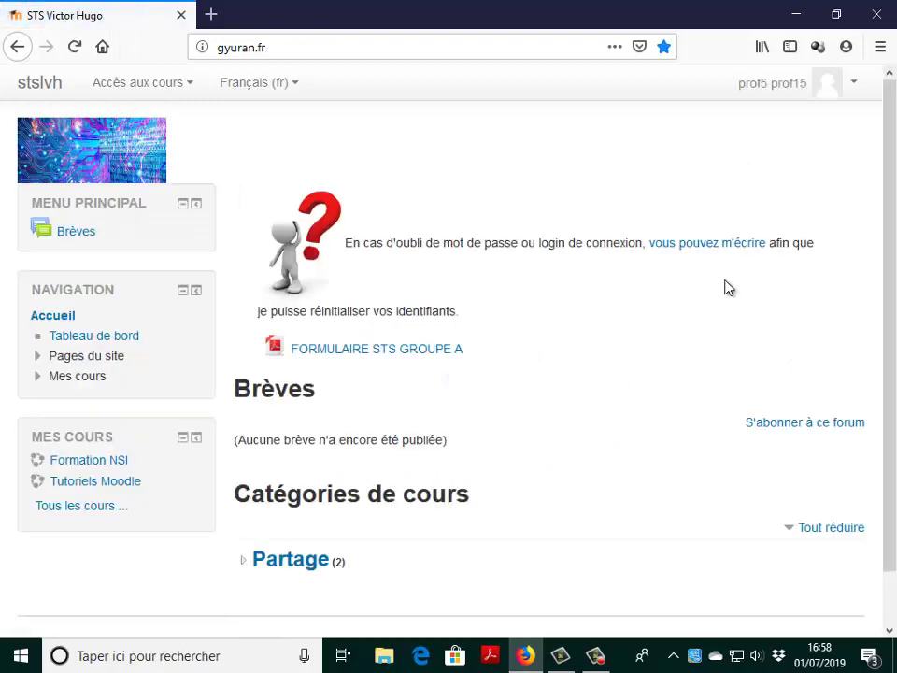
Open the logged-in account's own profile for editing.
left_click(777, 94)
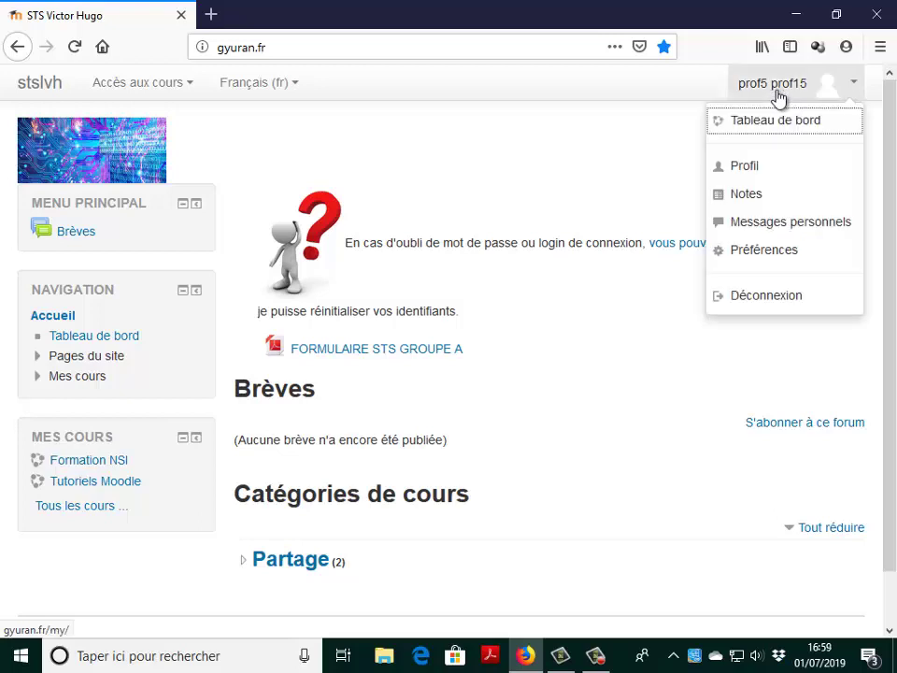
left_click(756, 169)
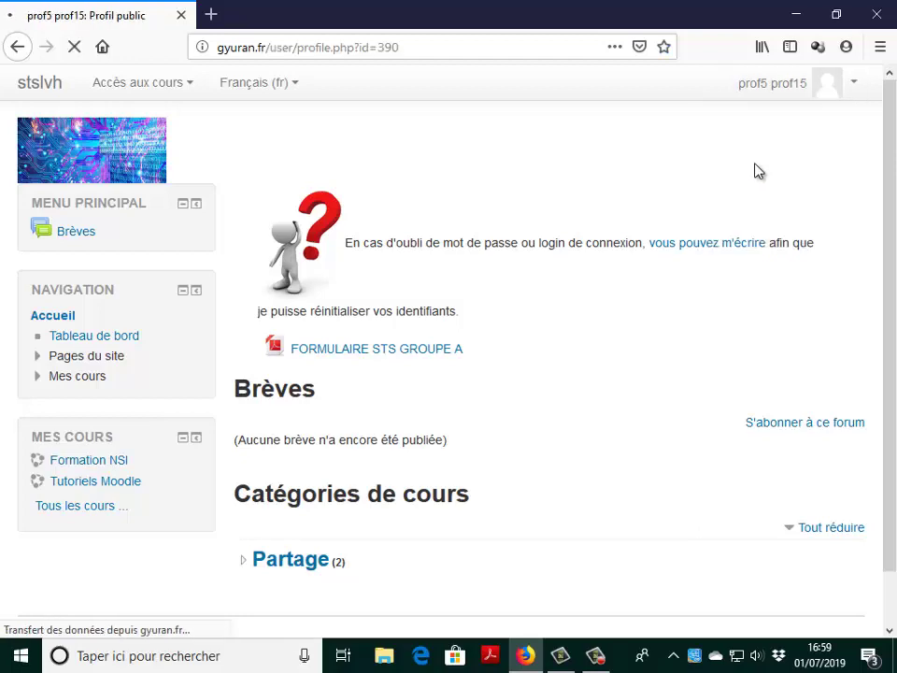
scroll(504, 229, "down", 2)
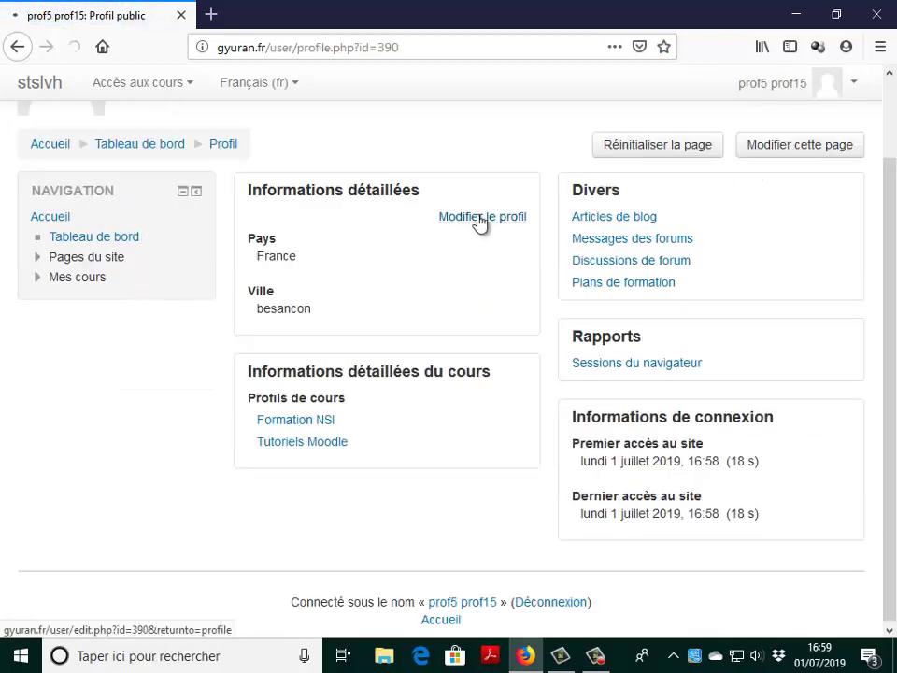
left_click(479, 218)
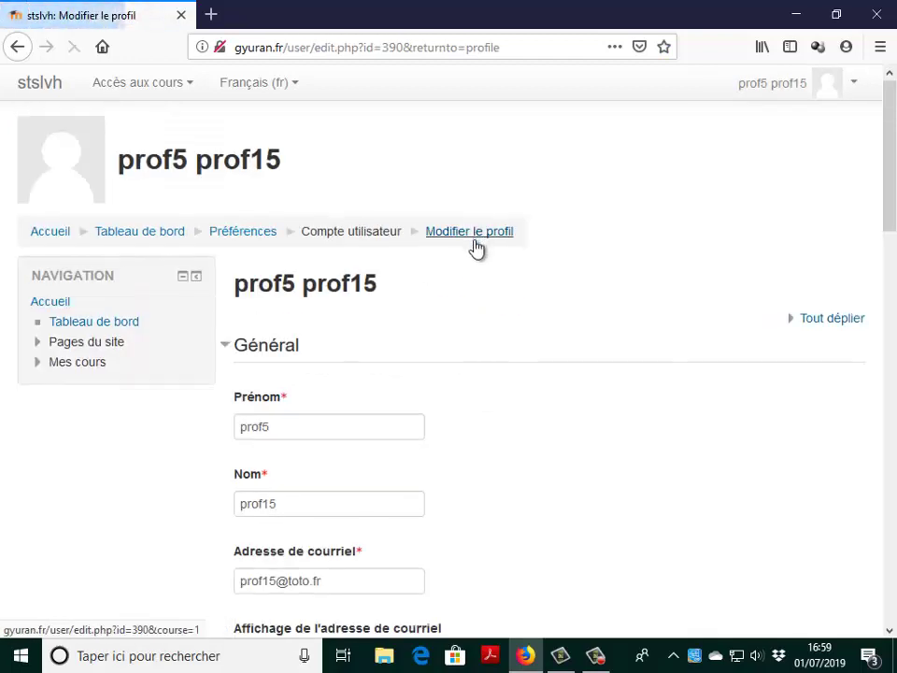
Replace the first name and surname in the profile with the teacher's own.
scroll(308, 292, "down", 4)
left_click_drag(305, 250, 229, 265)
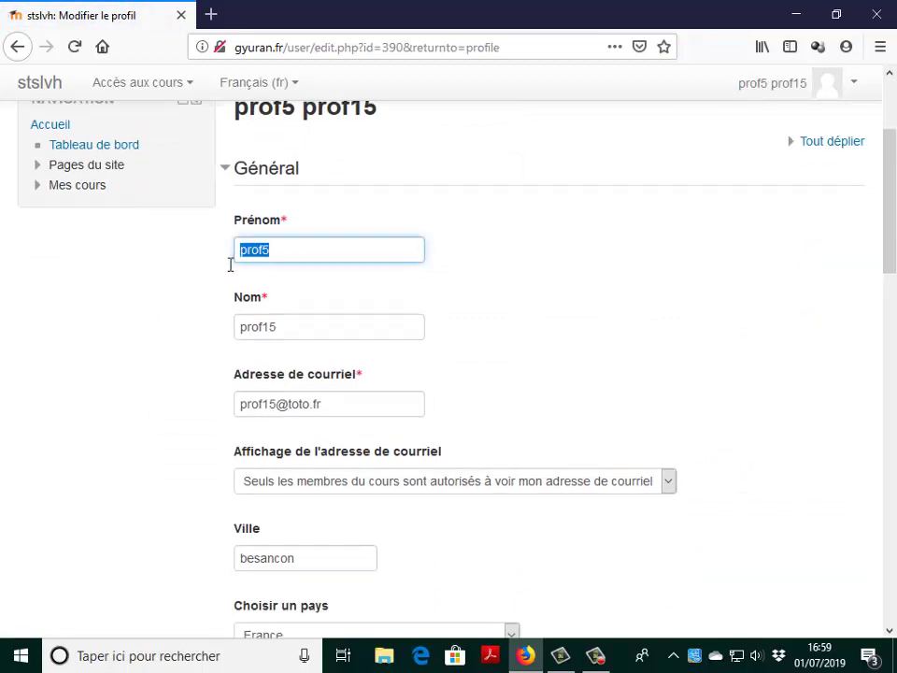
type("Toto")
key("Tab")
type("Bidule")
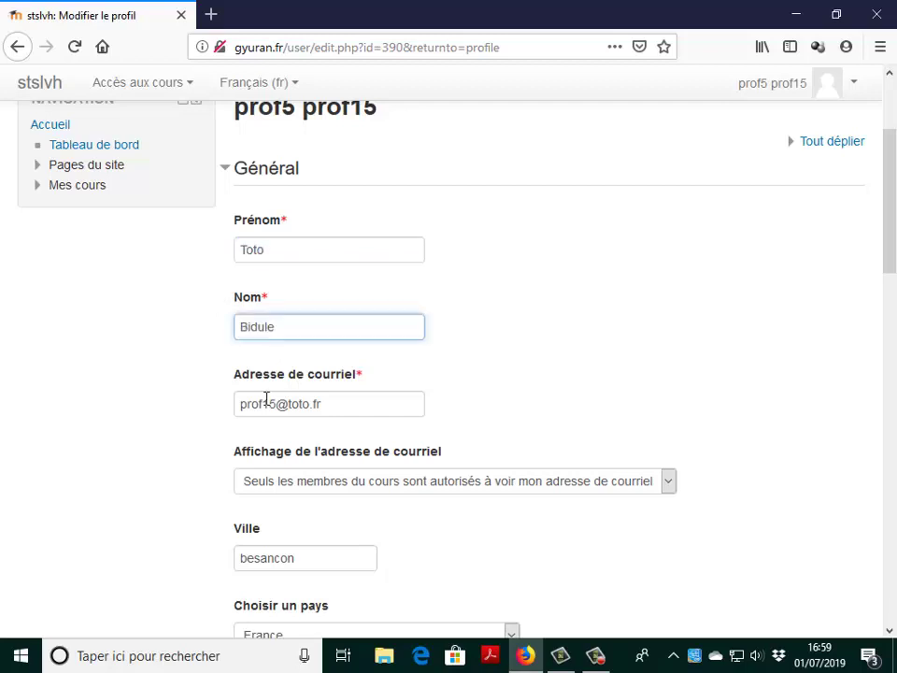
Change the part before the @ in the profile's e-mail address to match the teacher's name, and save the profile.
left_click_drag(278, 404, 238, 405)
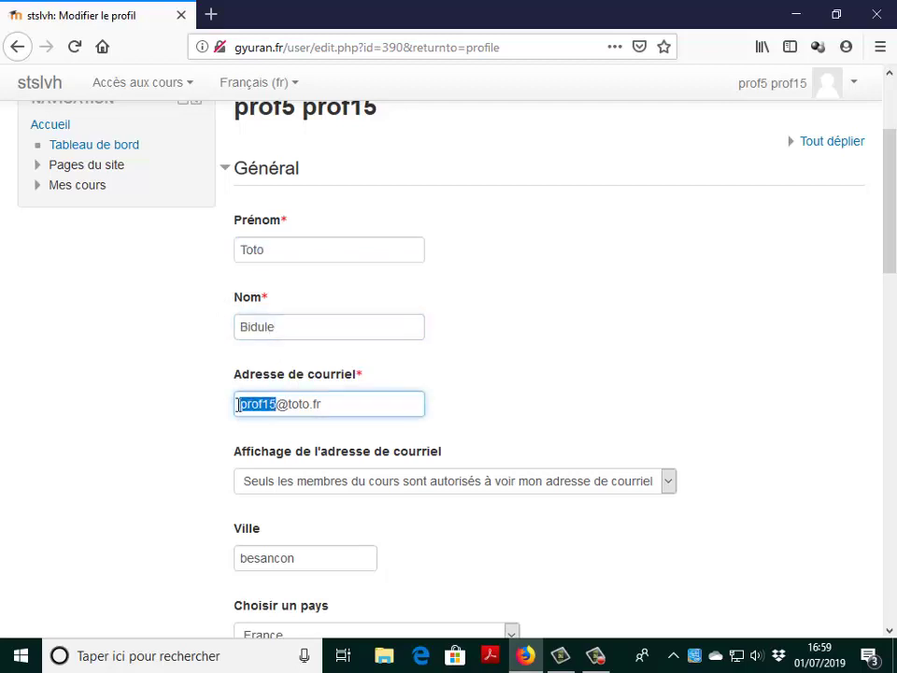
type("toto.bidule")
scroll(443, 283, "down", 10)
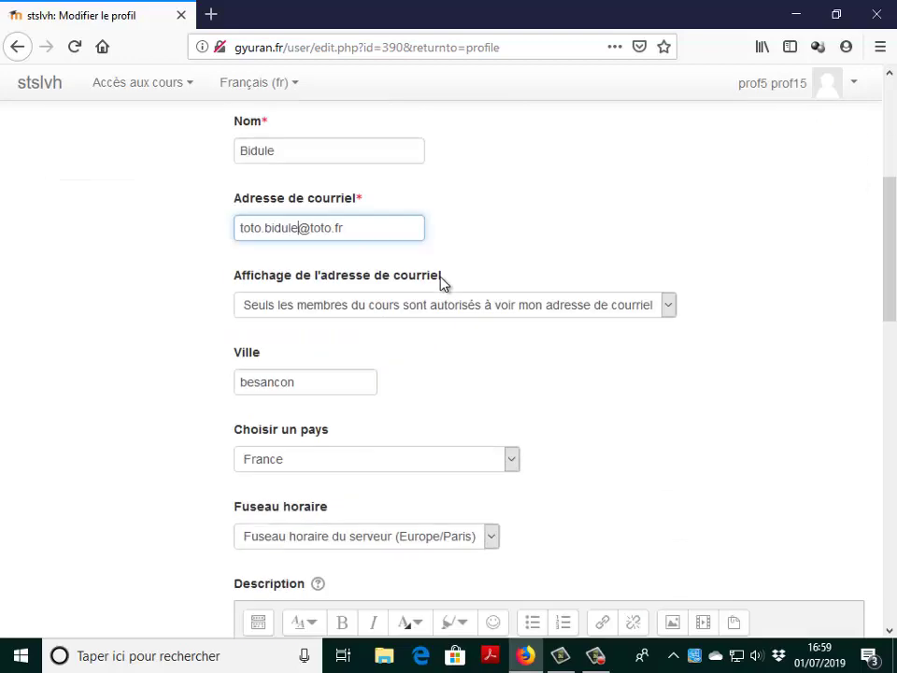
scroll(423, 372, "down", 3)
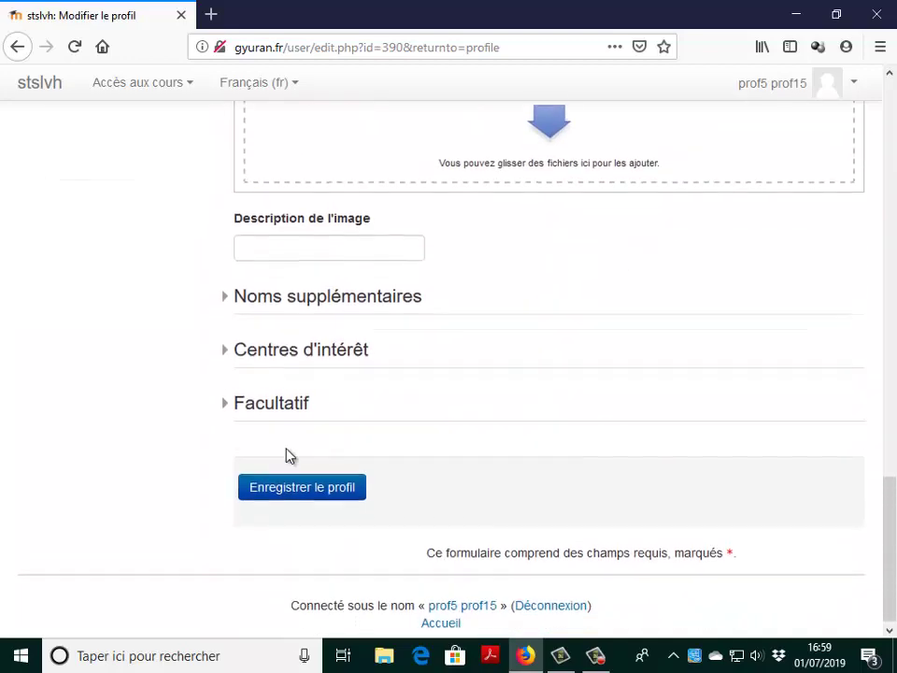
left_click(296, 478)
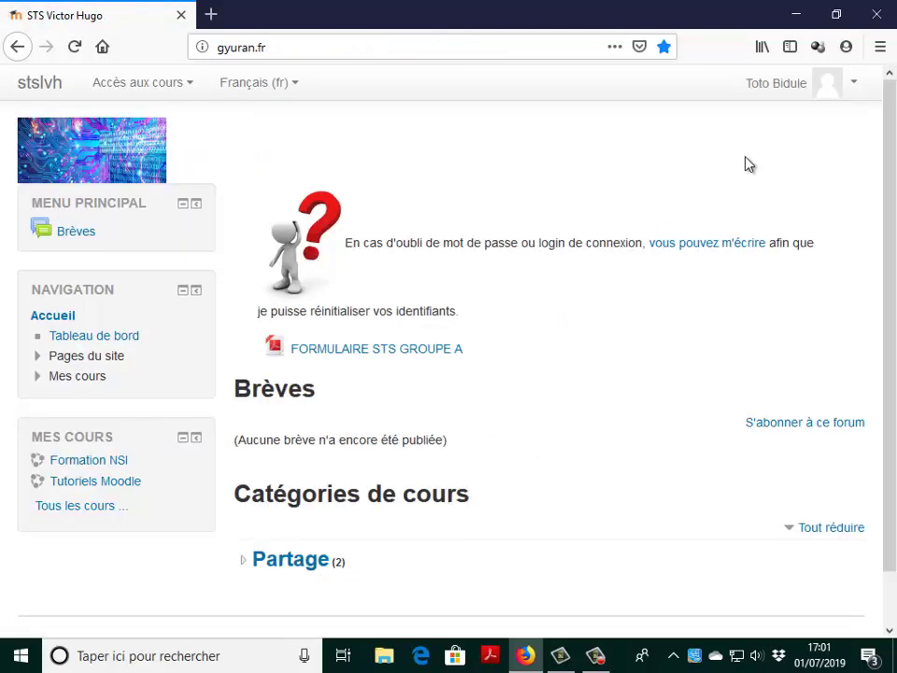
Open the password change form from the account preferences and review its fields and password rules.
left_click(774, 90)
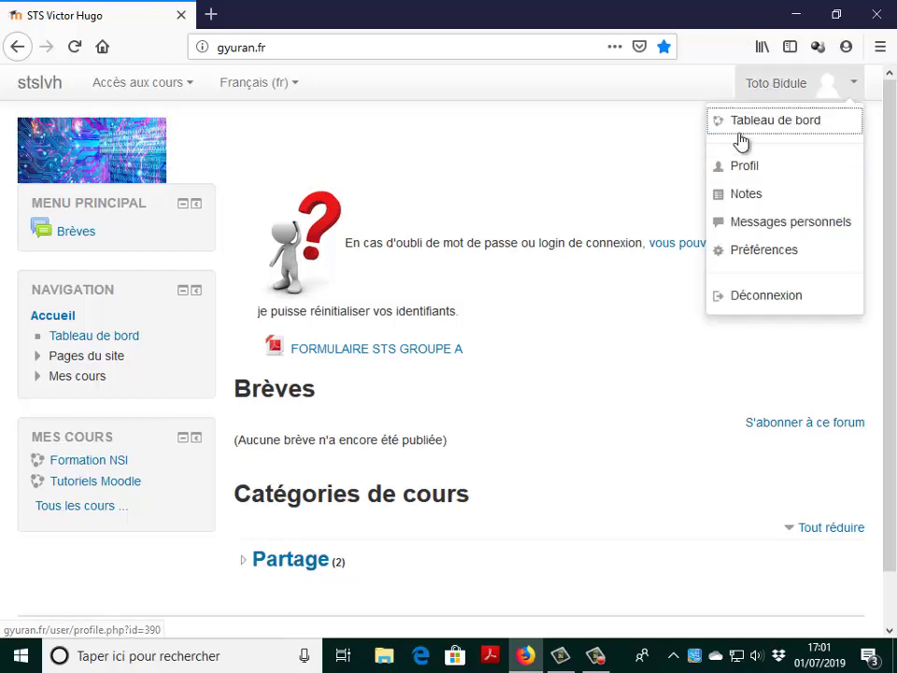
left_click(764, 251)
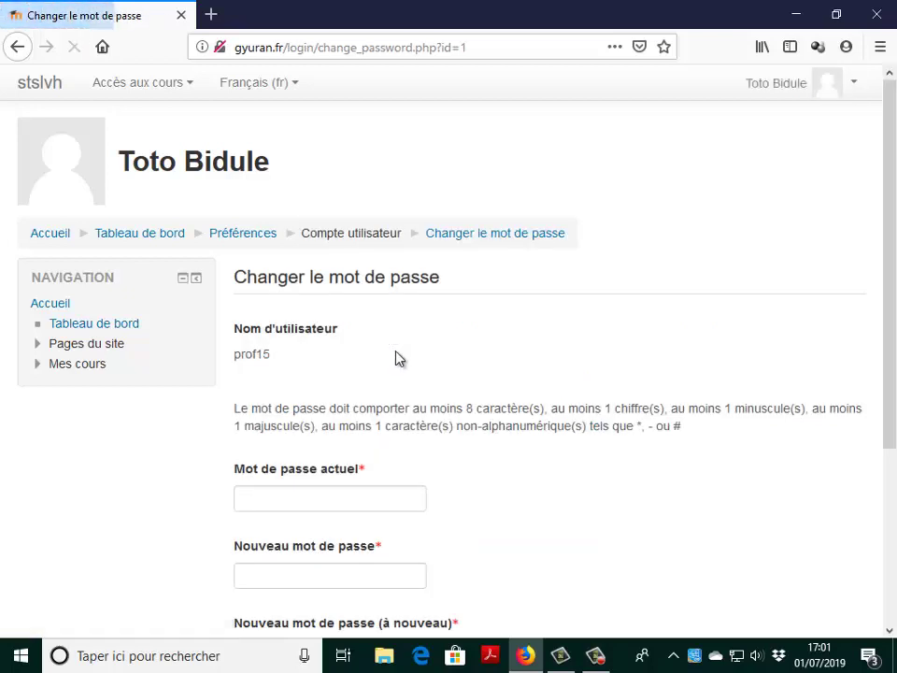
scroll(248, 364, "down", 3)
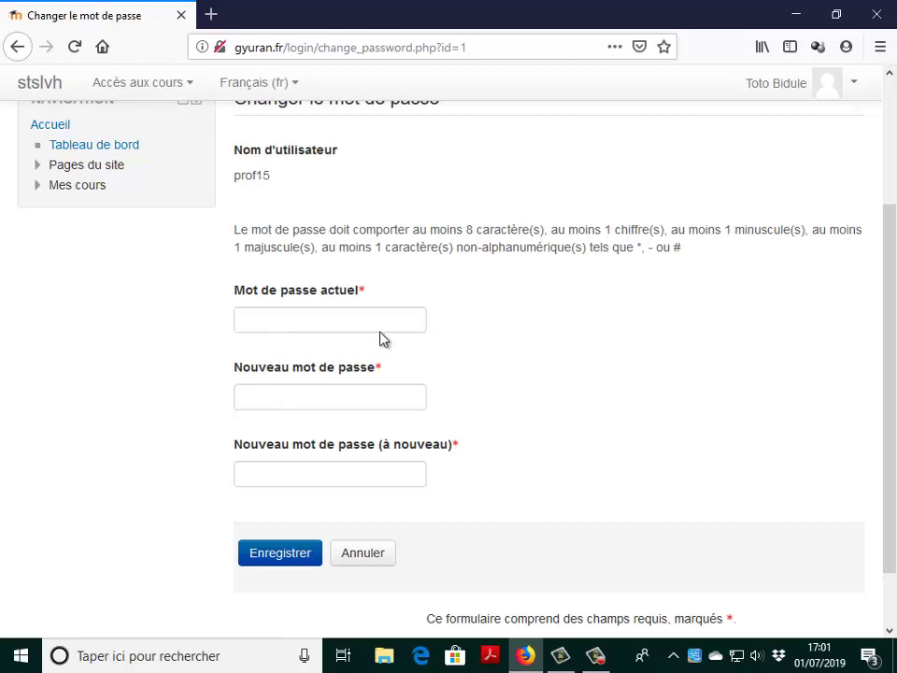
scroll(645, 250, "up", 3)
Return to the site's home page and open the Formation NSI course in the Partage category.
left_click(50, 234)
left_click(51, 235)
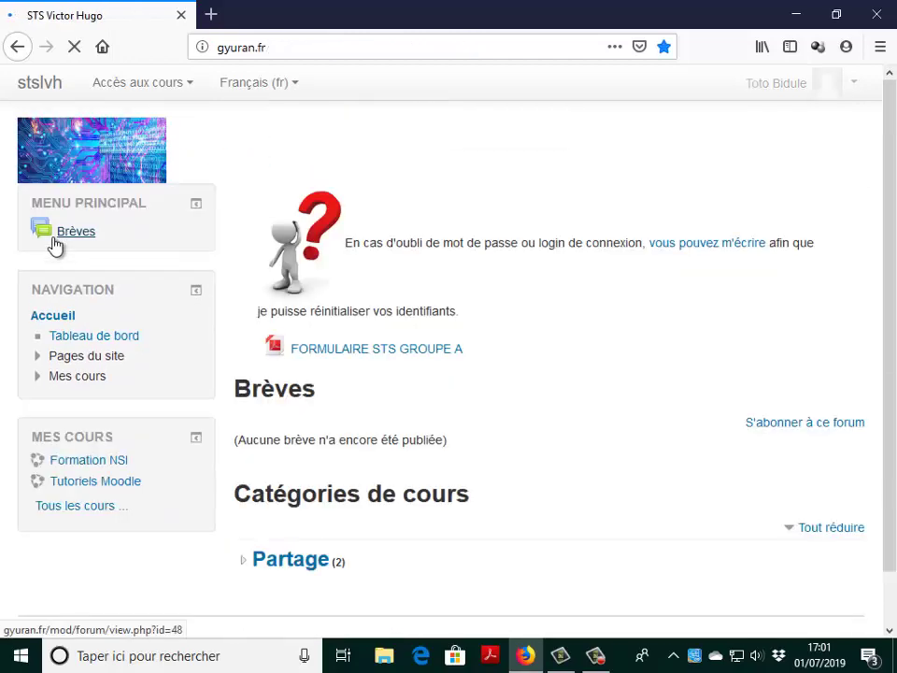
scroll(579, 344, "down", 2)
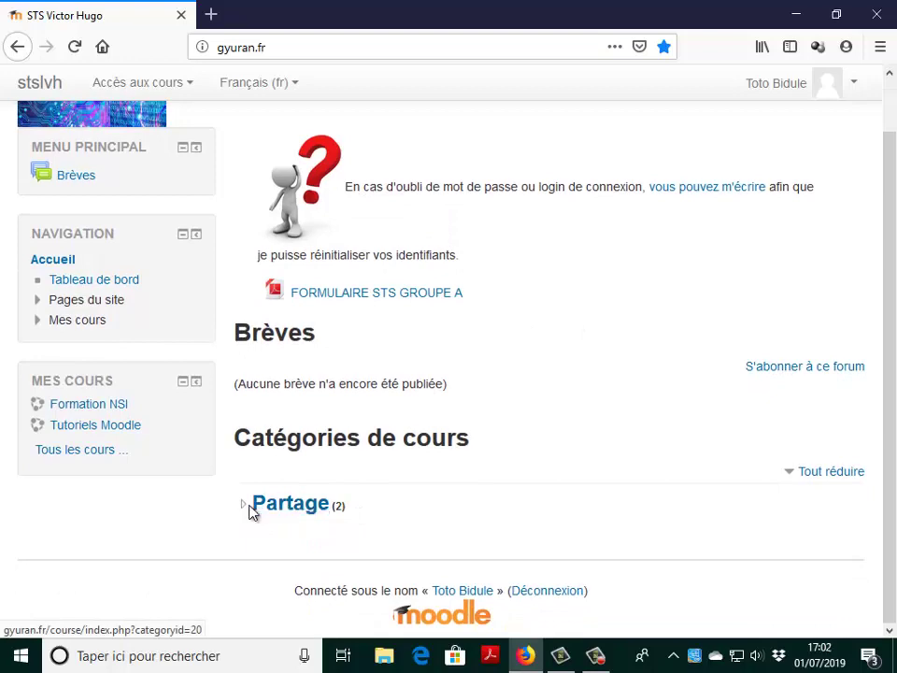
left_click(276, 513)
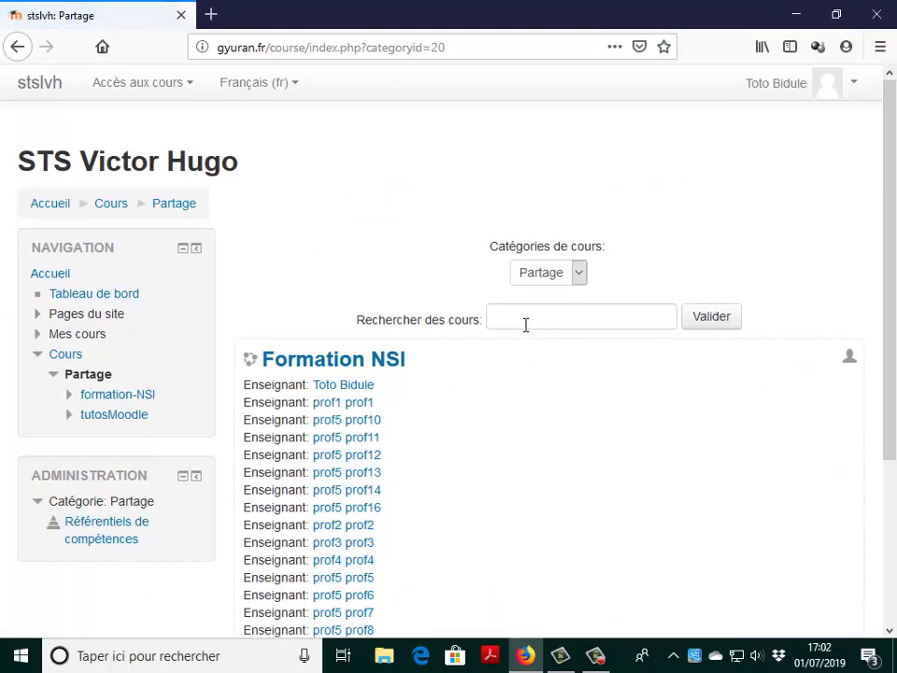
scroll(523, 333, "down", 3)
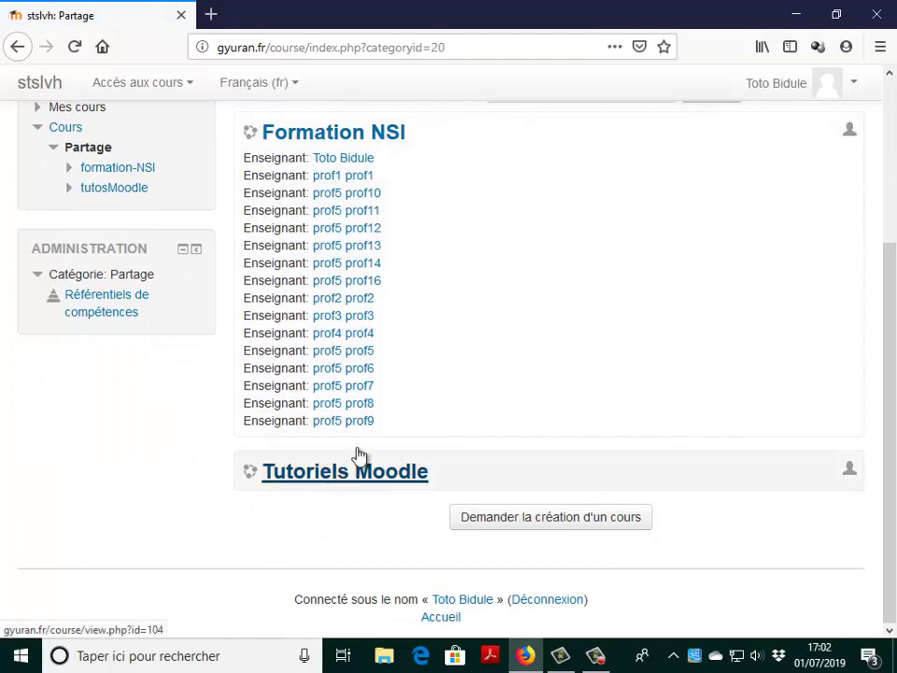
left_click(333, 131)
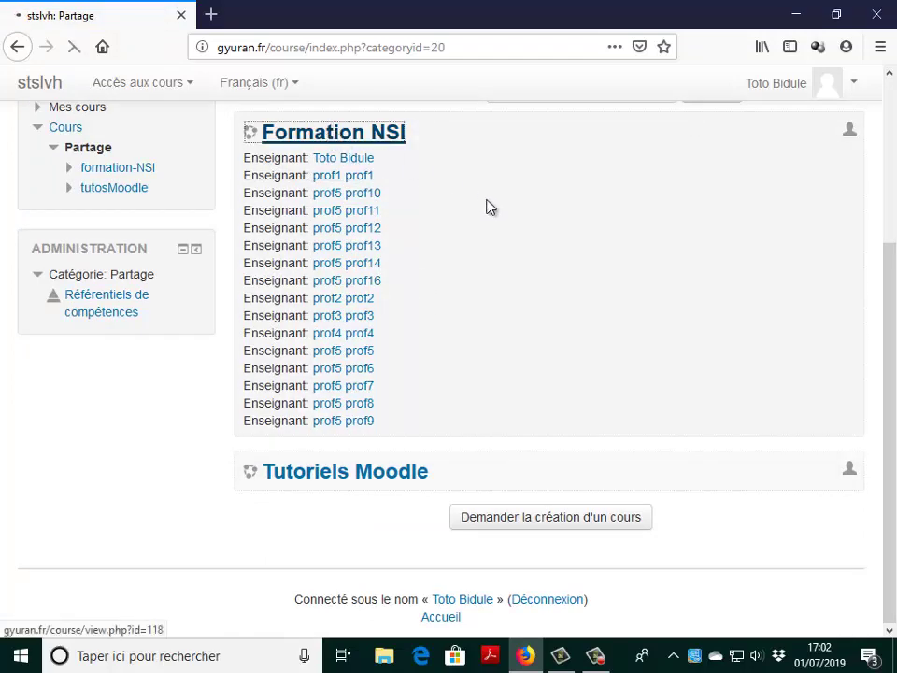
Look over the sections of the Formation NSI course and turn on its editing mode.
scroll(496, 222, "down", 2)
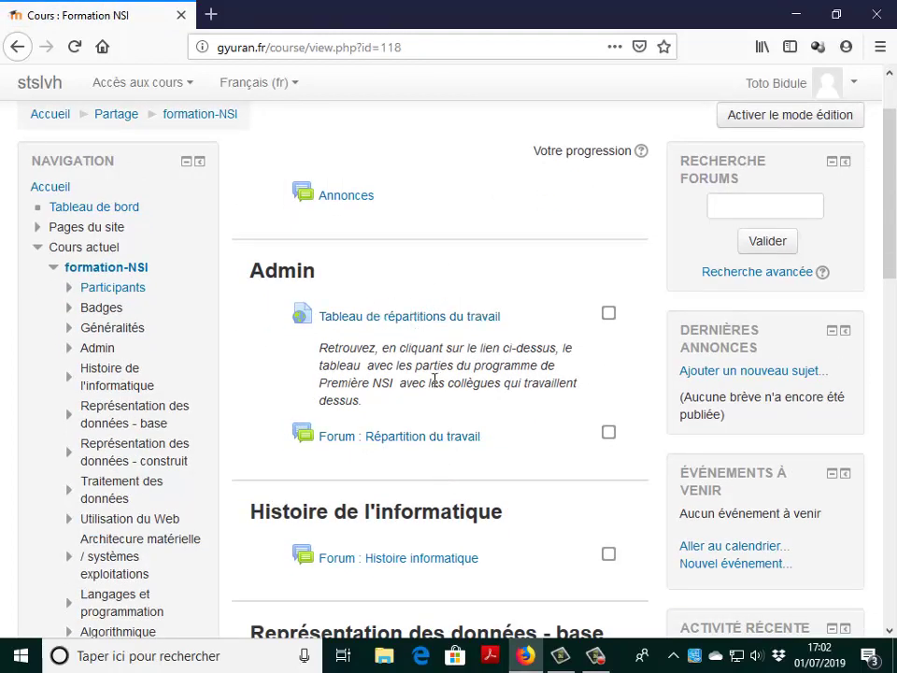
scroll(439, 348, "down", 2)
scroll(436, 352, "up", 4)
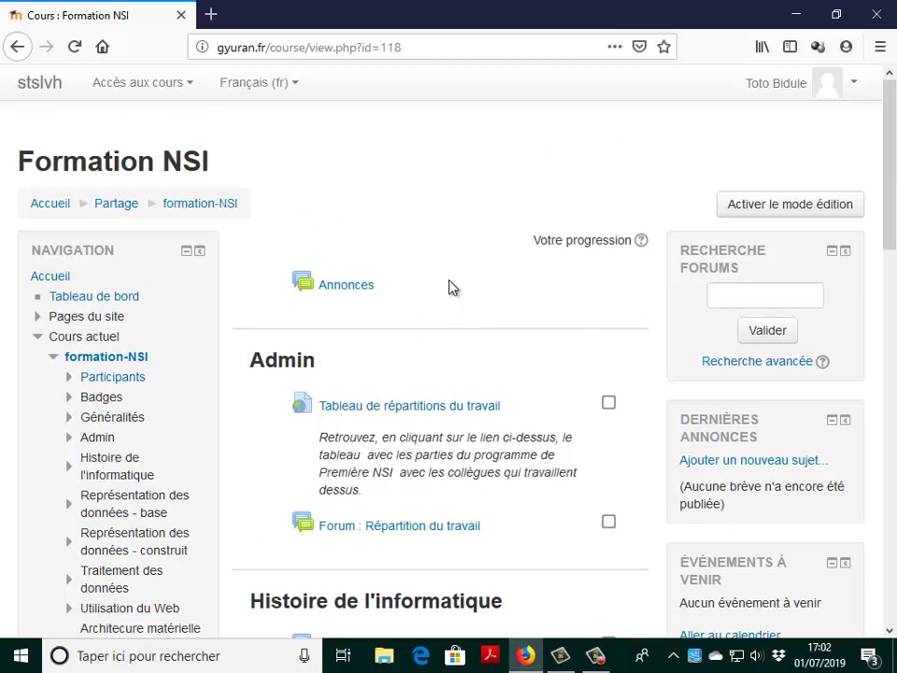
left_click(736, 207)
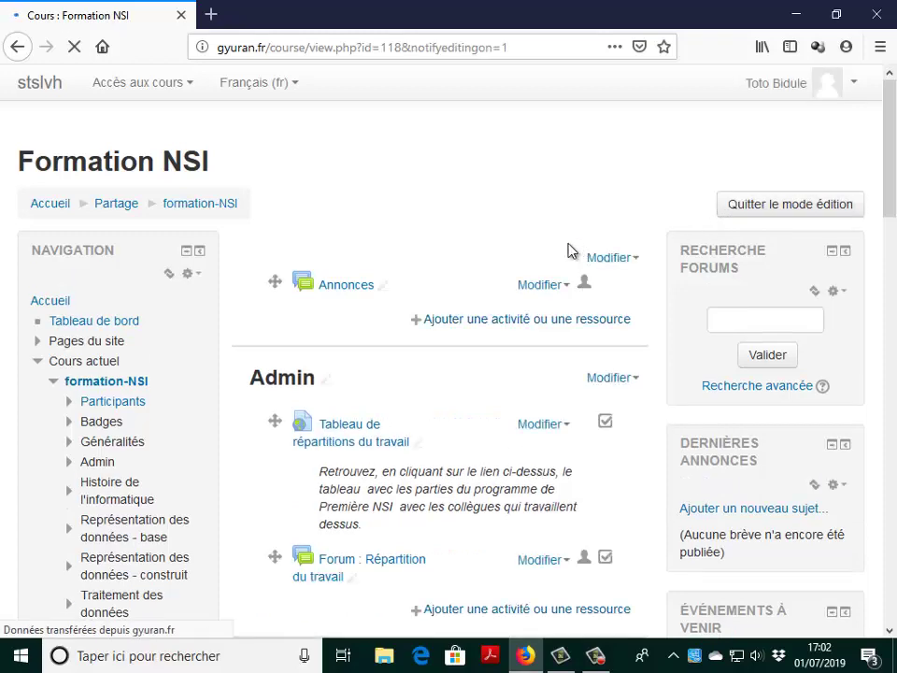
Start adding a Dossier resource to the Représentation des données - base section of the course.
scroll(523, 270, "down", 3)
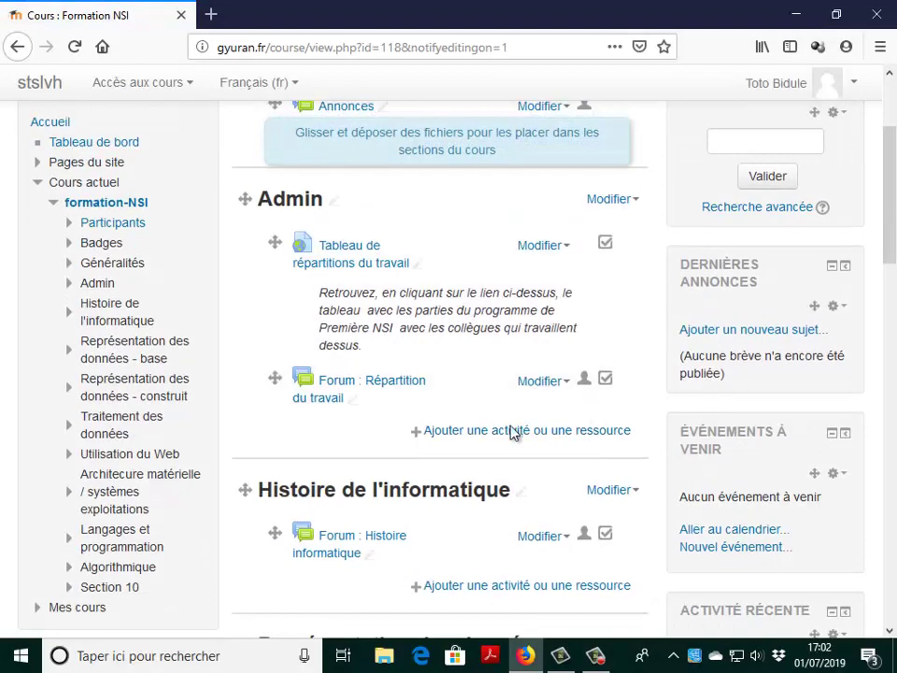
scroll(506, 323, "down", 7)
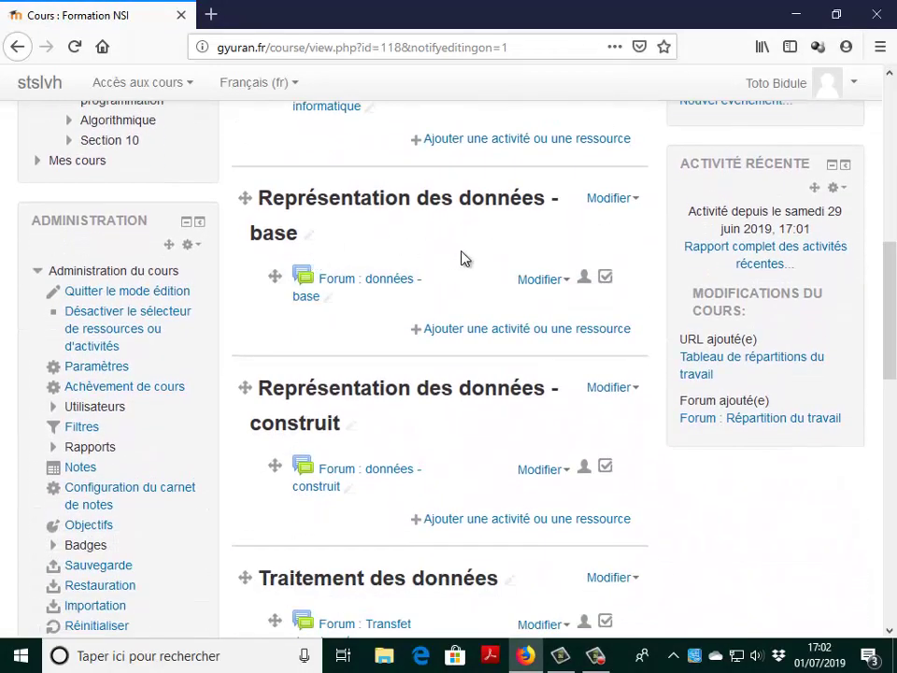
left_click(516, 338)
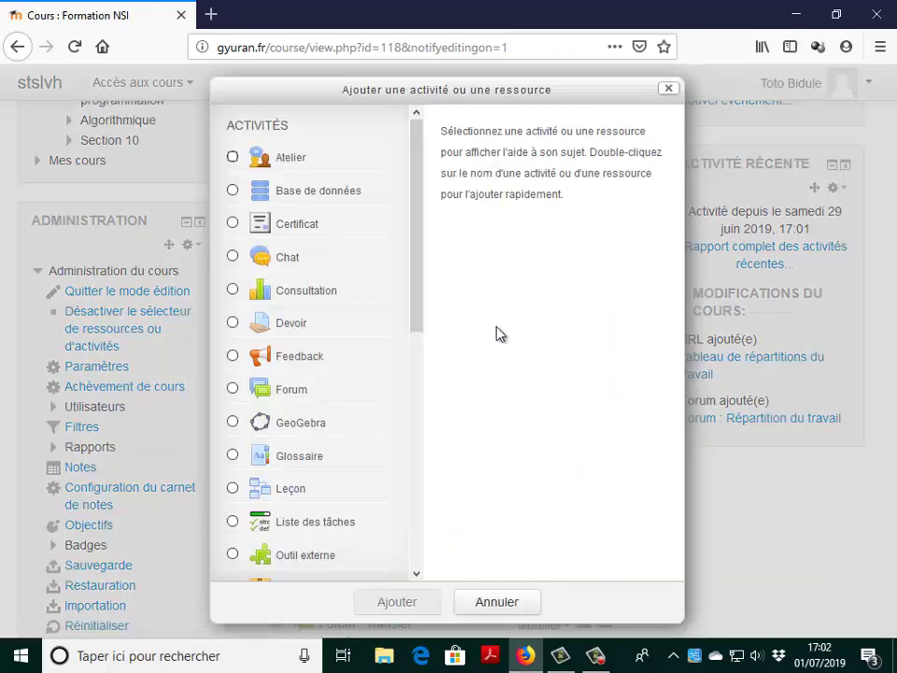
left_click_drag(417, 214, 403, 473)
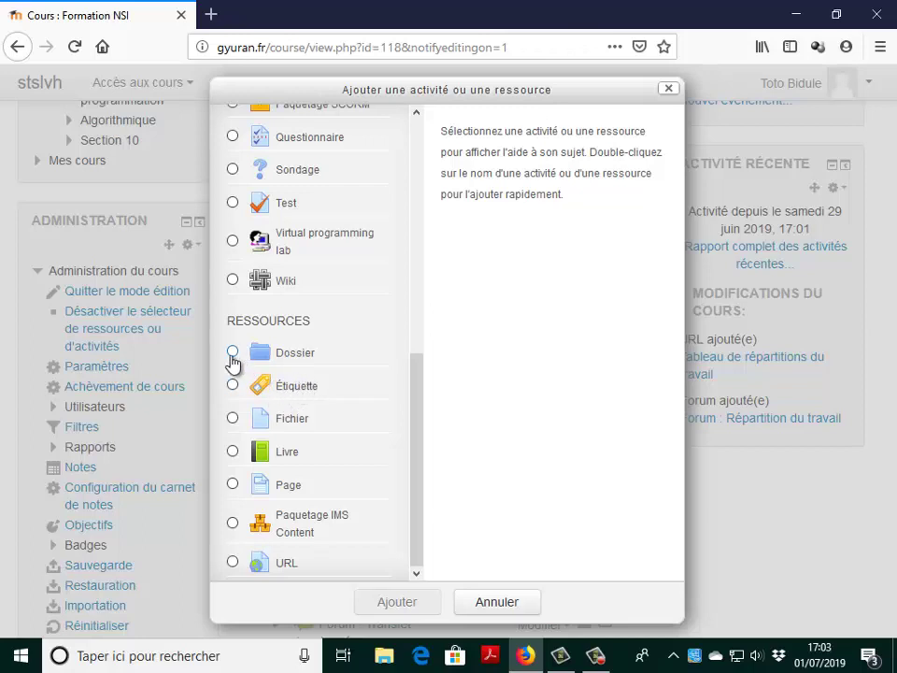
left_click(232, 355)
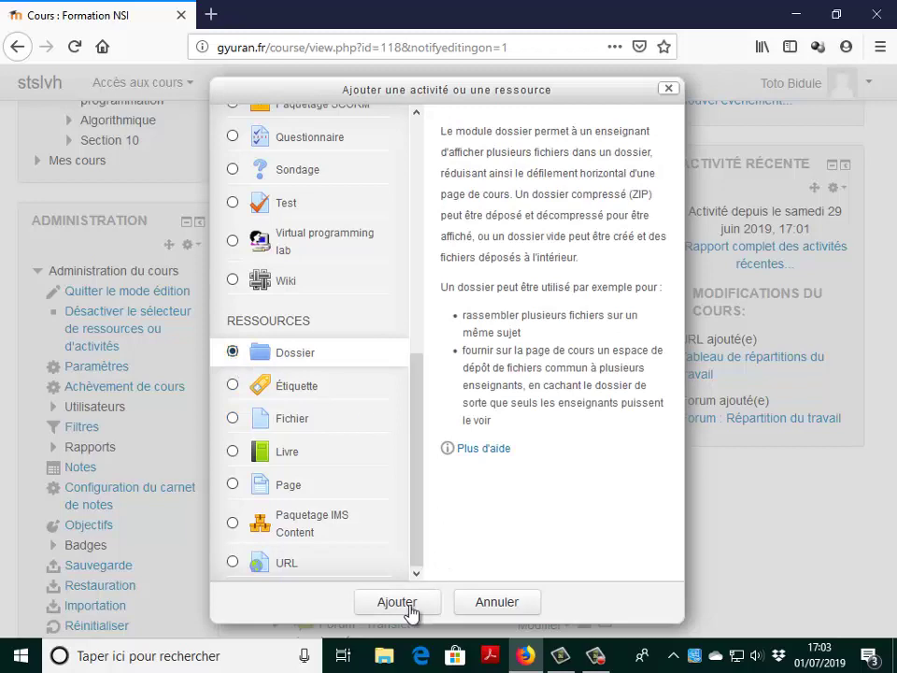
left_click(410, 605)
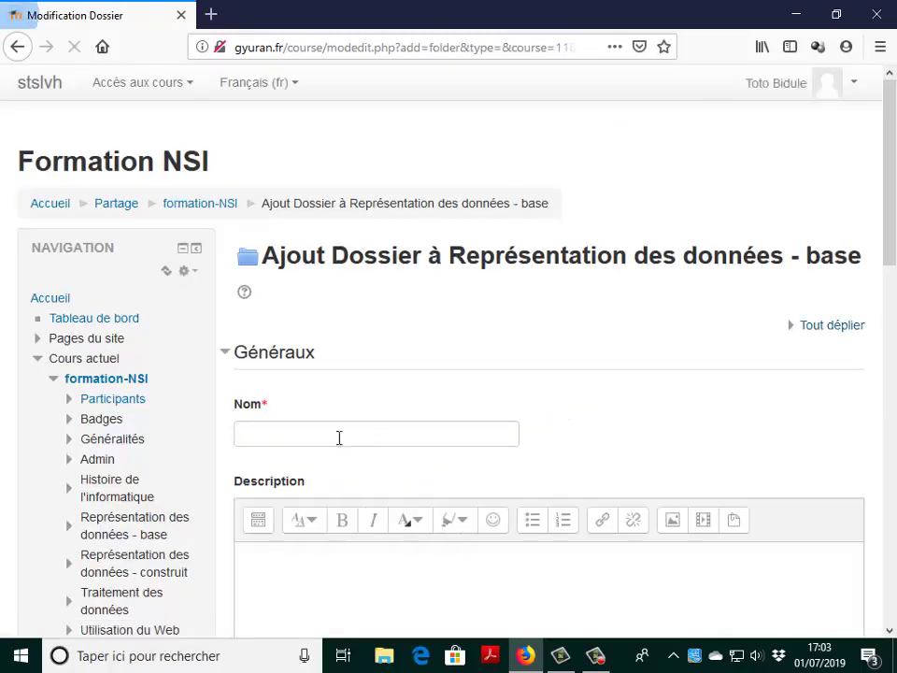
Name the folder Essai and add calculatrice_2.py and ProgrammePremiereNSI.pdf to it from File Explorer.
left_click(338, 436)
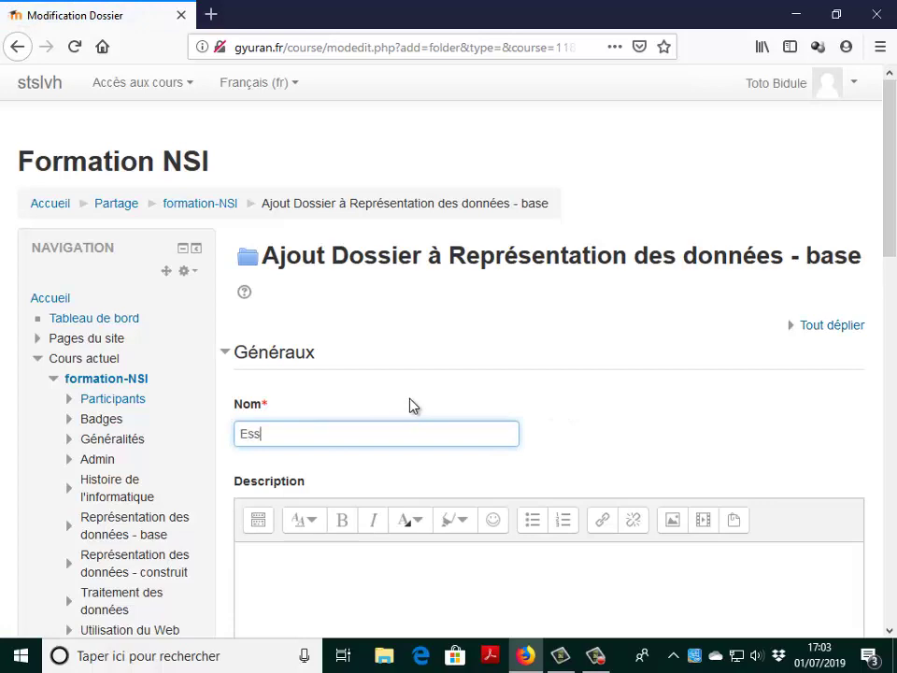
scroll(601, 197, "down", 5)
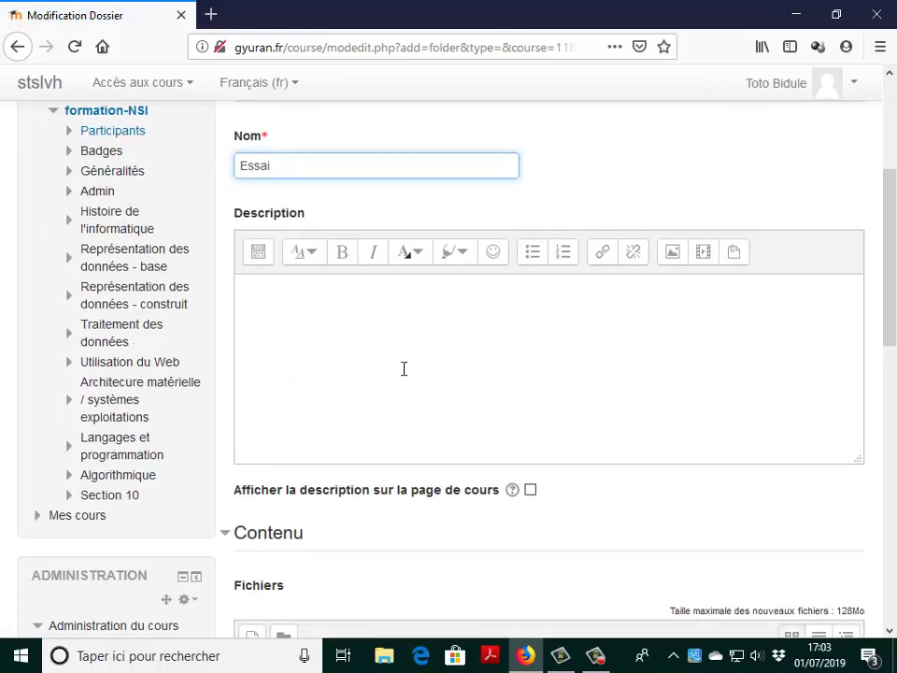
scroll(440, 355, "down", 8)
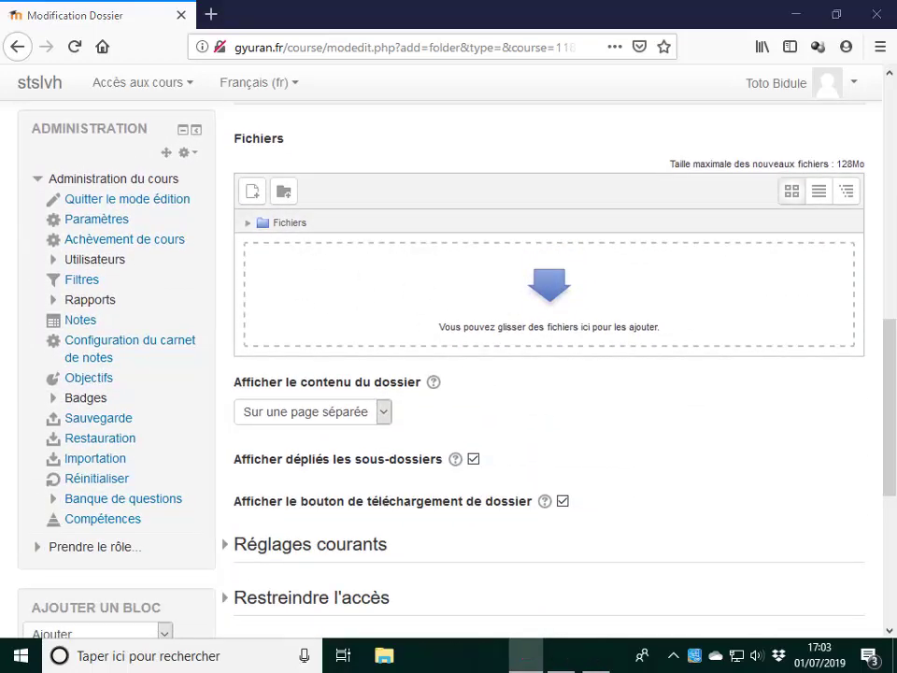
key("super+e")
left_click_drag(839, 468, 403, 293)
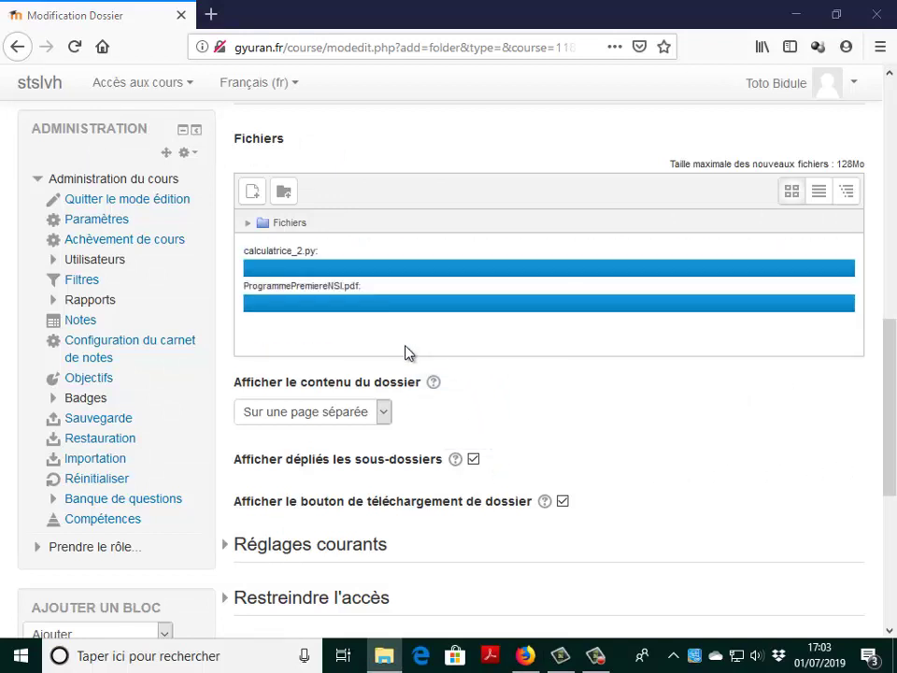
Set the folder's contents to display on the course page (Sur la page du cours), then save and return to the course.
left_click(386, 415)
left_click(334, 458)
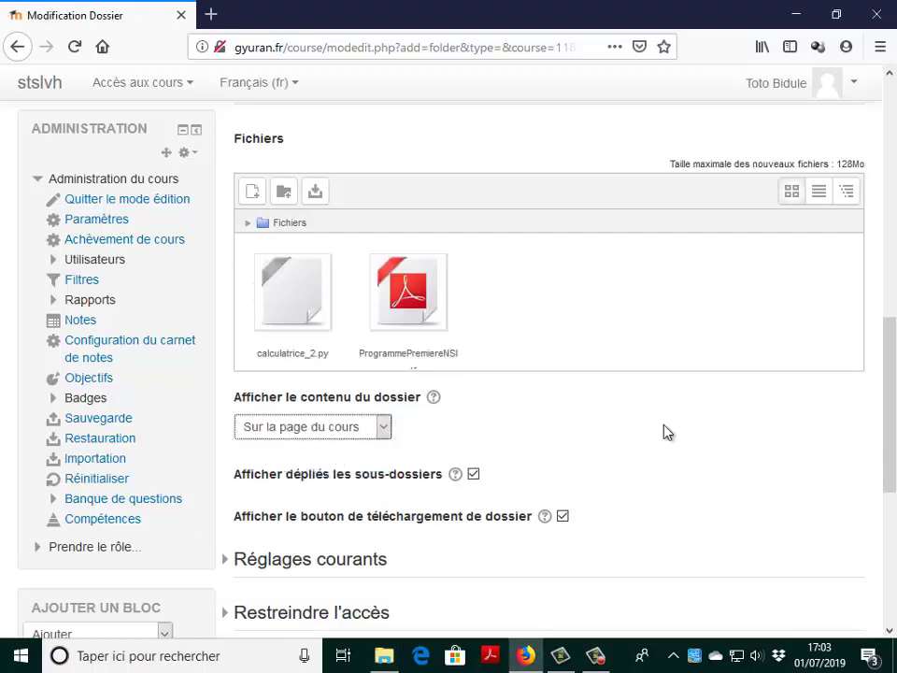
scroll(719, 396, "down", 5)
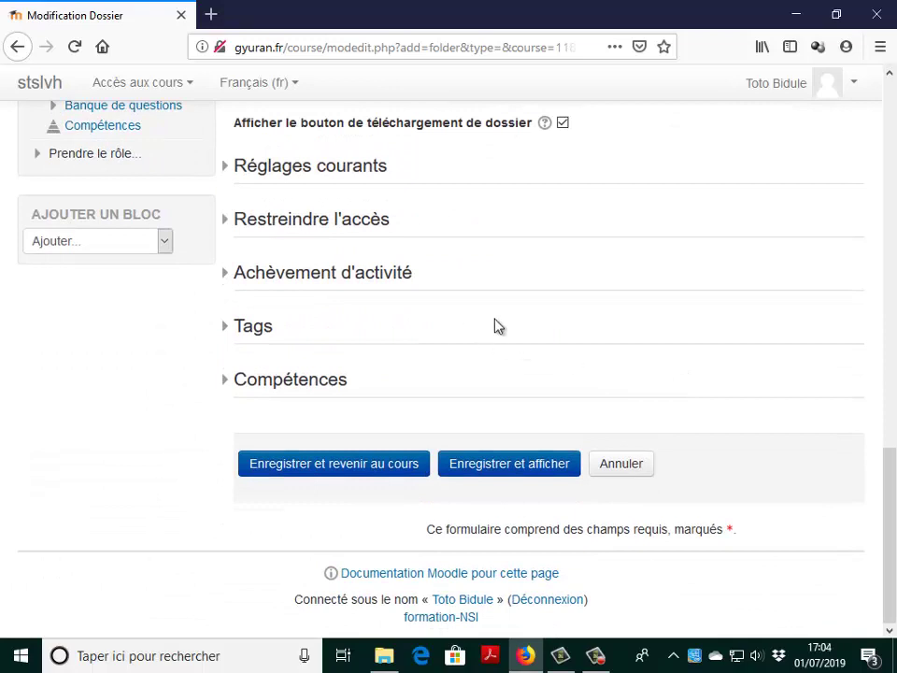
left_click(348, 467)
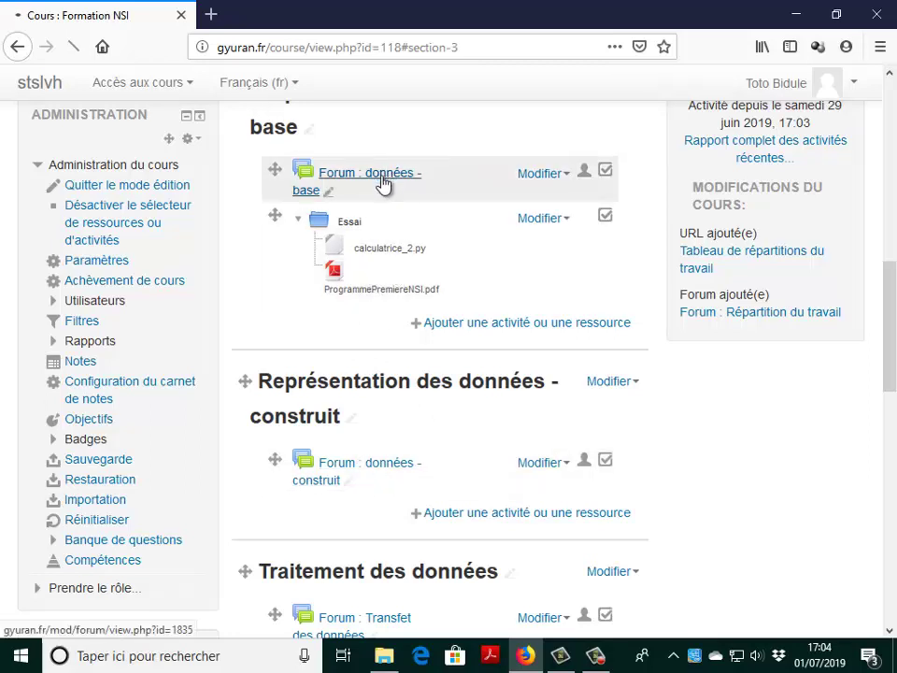
Start a new discussion in the Forum : données - base with the subject Bonjour.
left_click(382, 179)
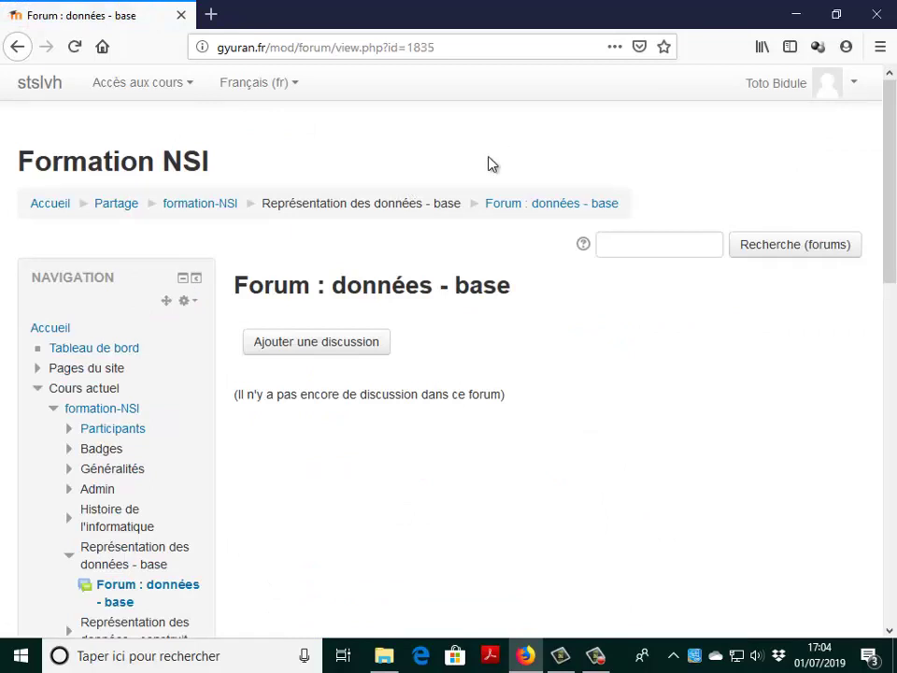
left_click(380, 349)
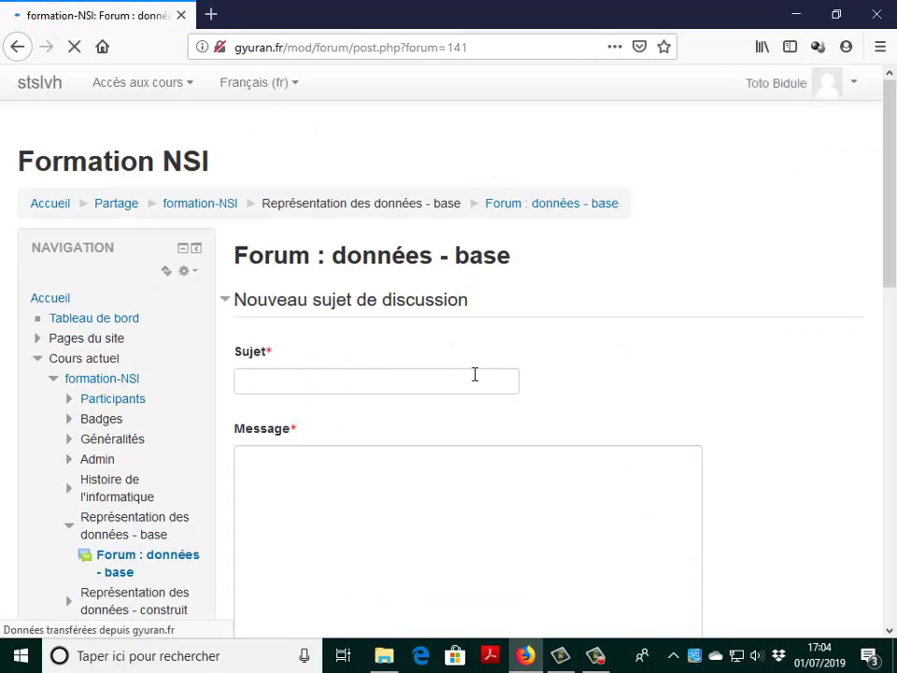
left_click(407, 385)
type("B")
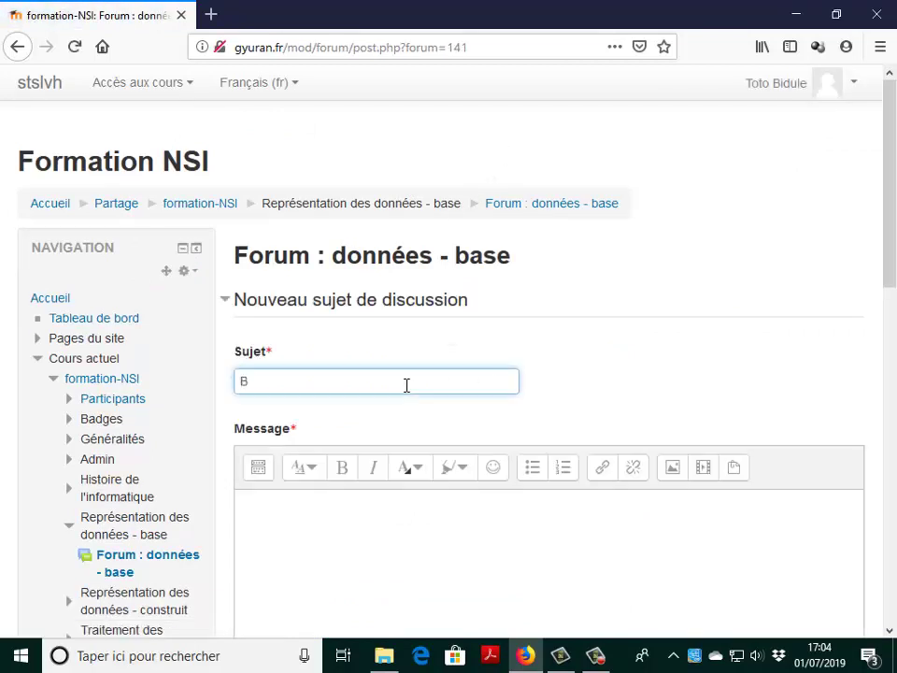
type("onjour")
Look over the new discussion's message, attachment and pinning options, and post it to the forum.
scroll(407, 374, "down", 5)
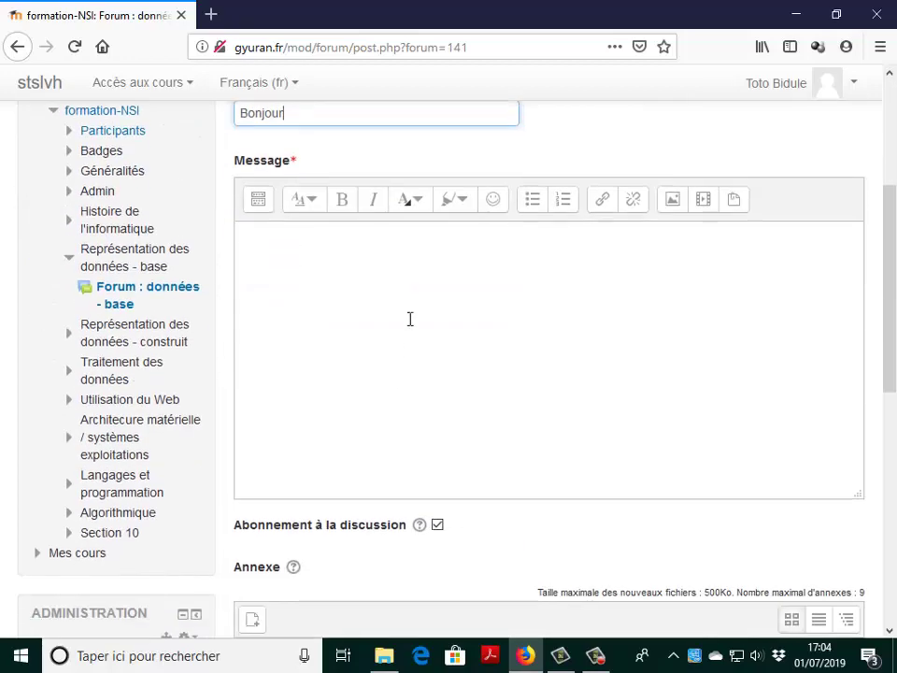
scroll(291, 262, "down", 10)
scroll(444, 230, "up", 5)
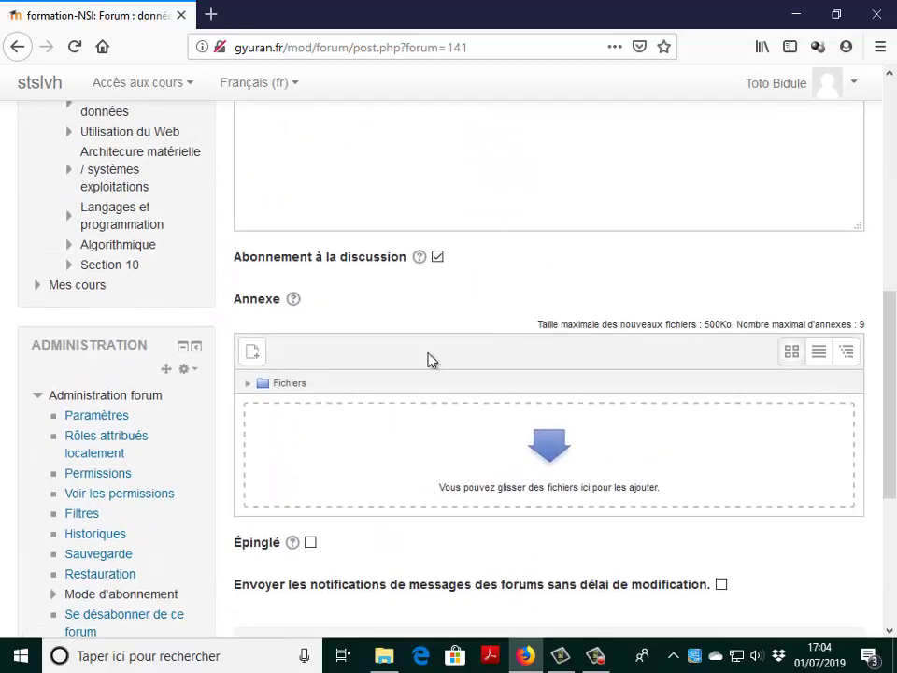
scroll(445, 333, "down", 5)
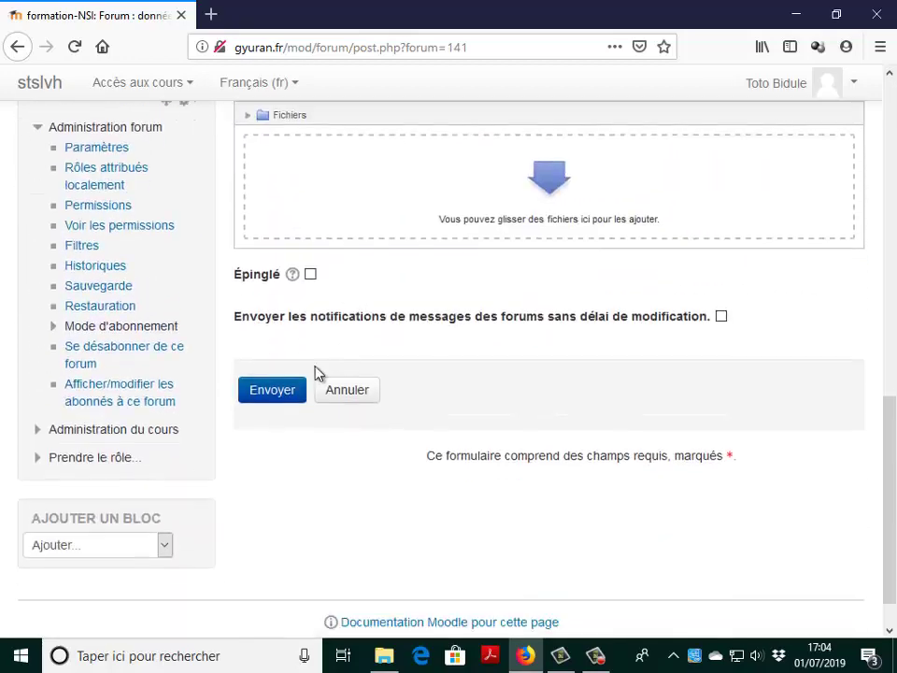
left_click(267, 397)
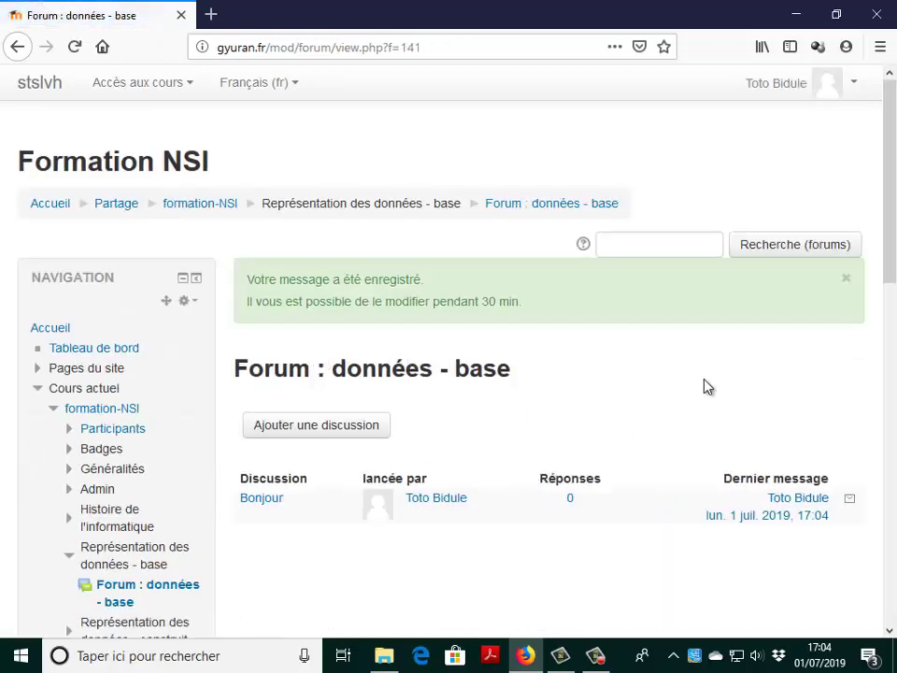
scroll(468, 436, "down", 2)
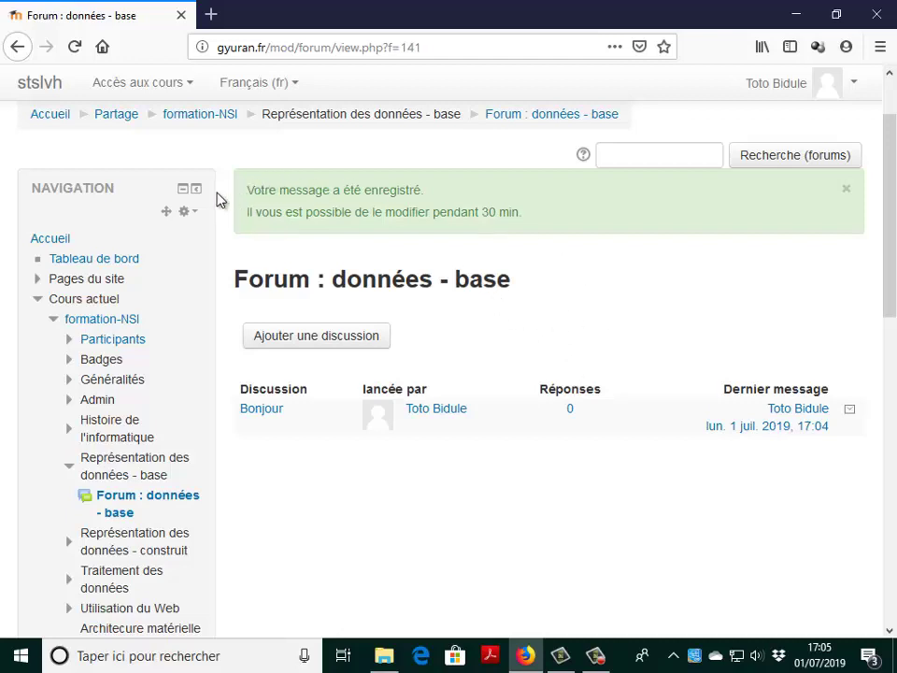
scroll(215, 189, "up", 2)
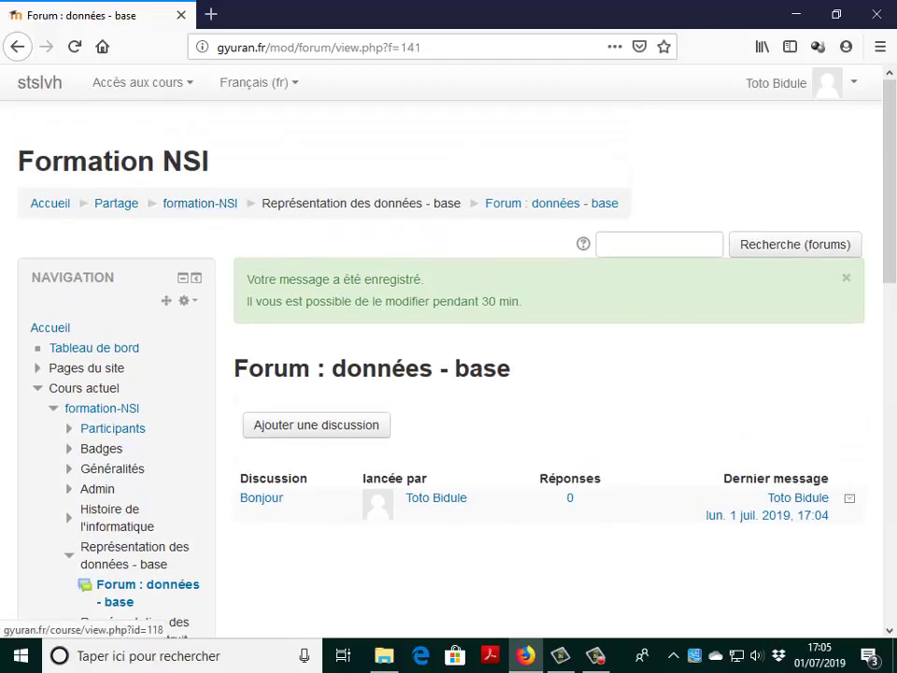